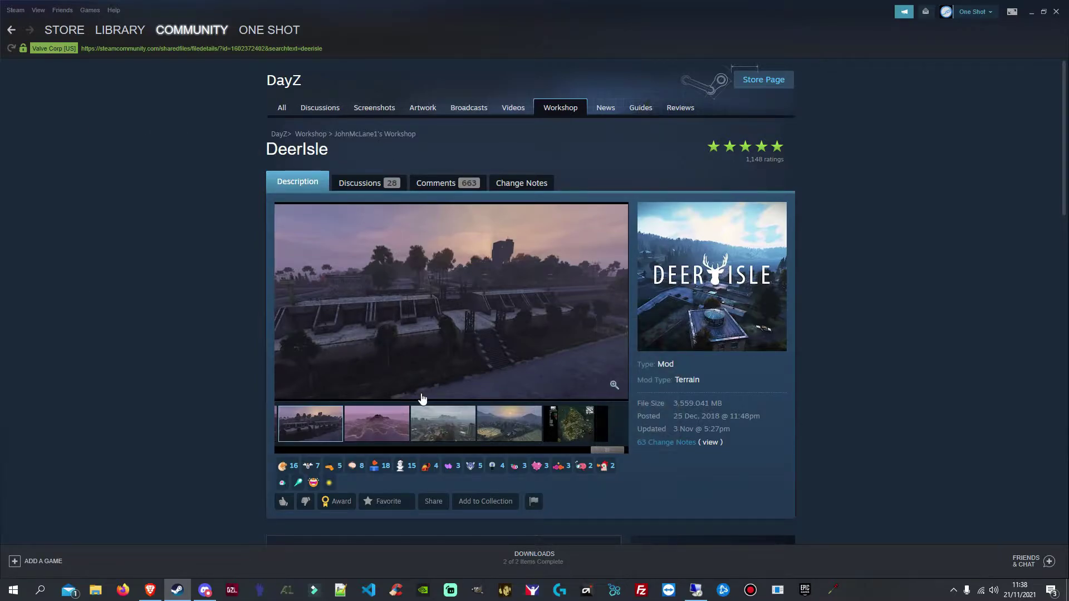
Step: Bring the Deerisle Wiki browser forward and go to its Download & Licence page
scroll(379, 336, down, 3)
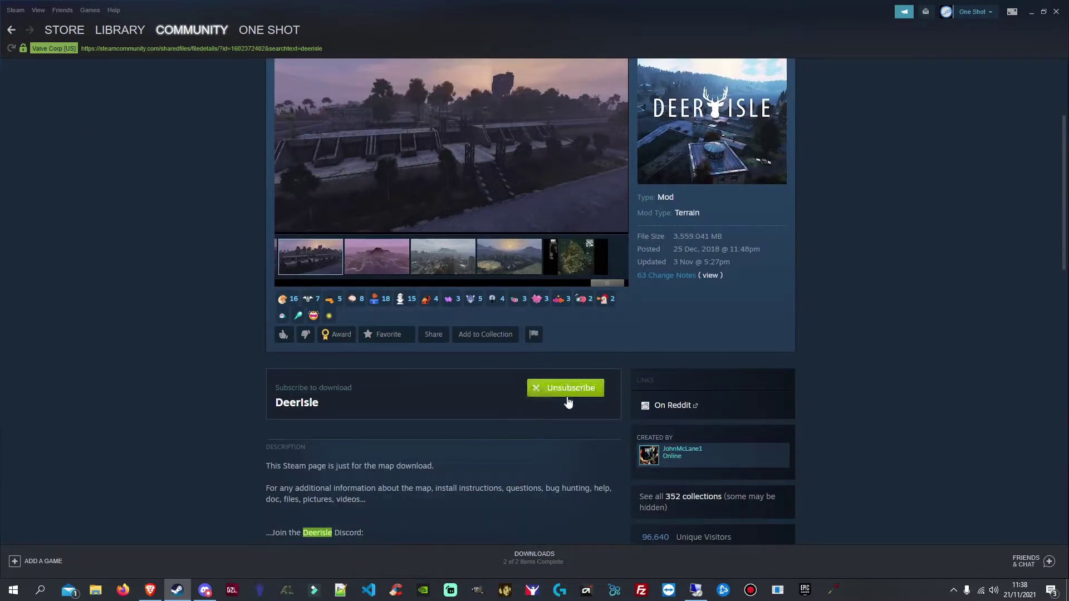
scroll(529, 392, up, 2)
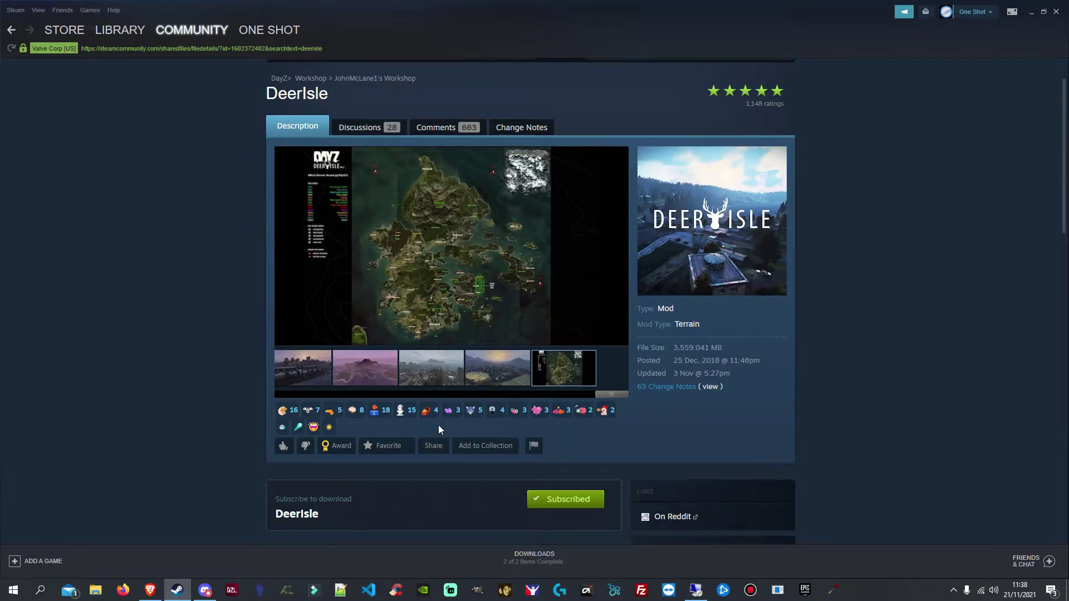
click(151, 591)
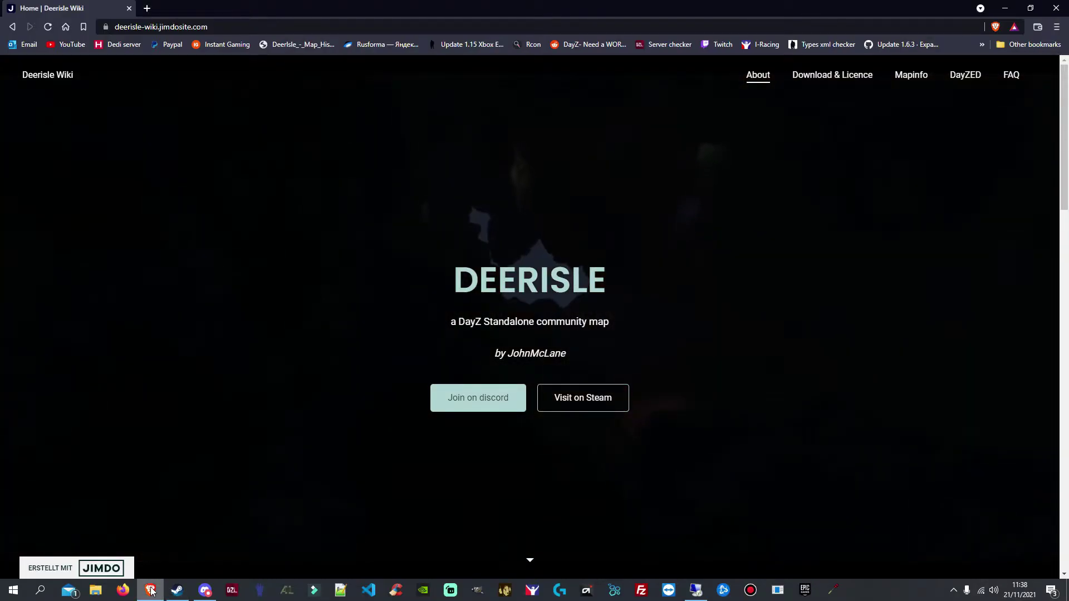
mouse_move(123, 526)
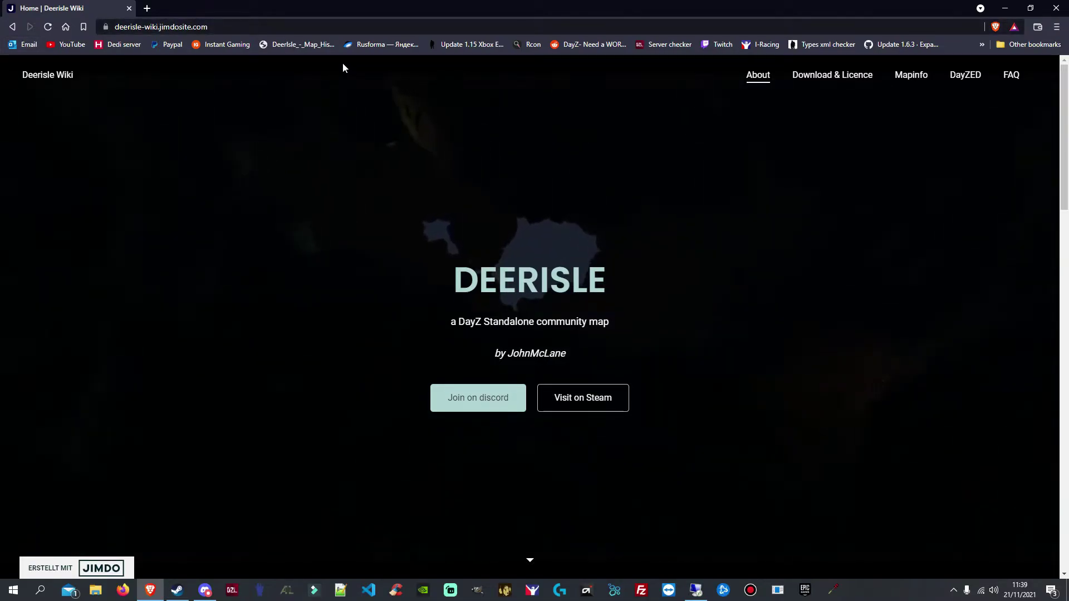
click(828, 82)
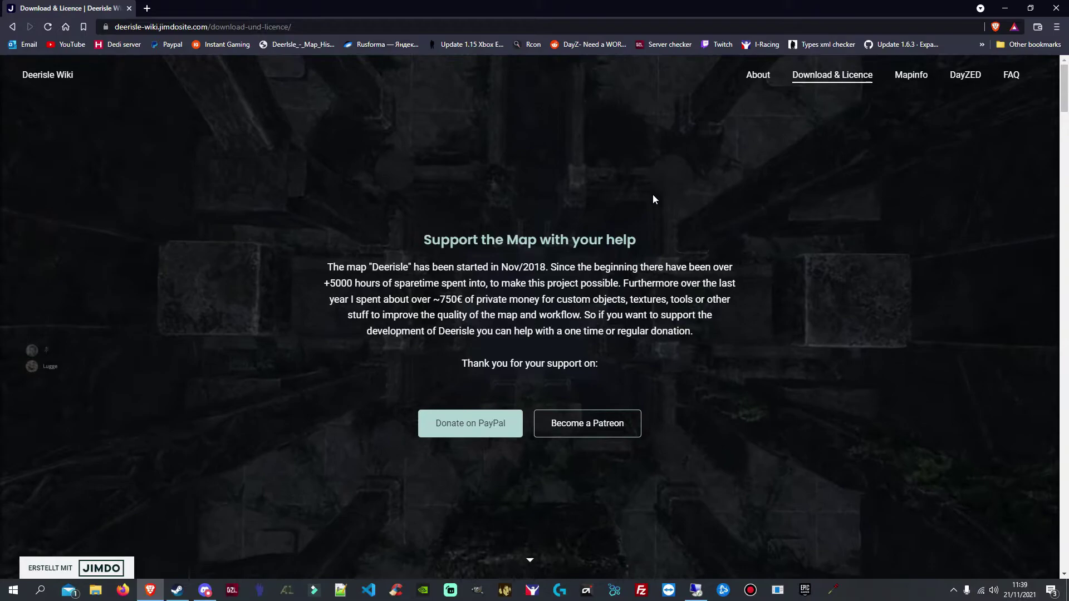
Step: Accept the deerisle licence at the bottom of the page to open the MEGA download folder
scroll(653, 195, down, 1)
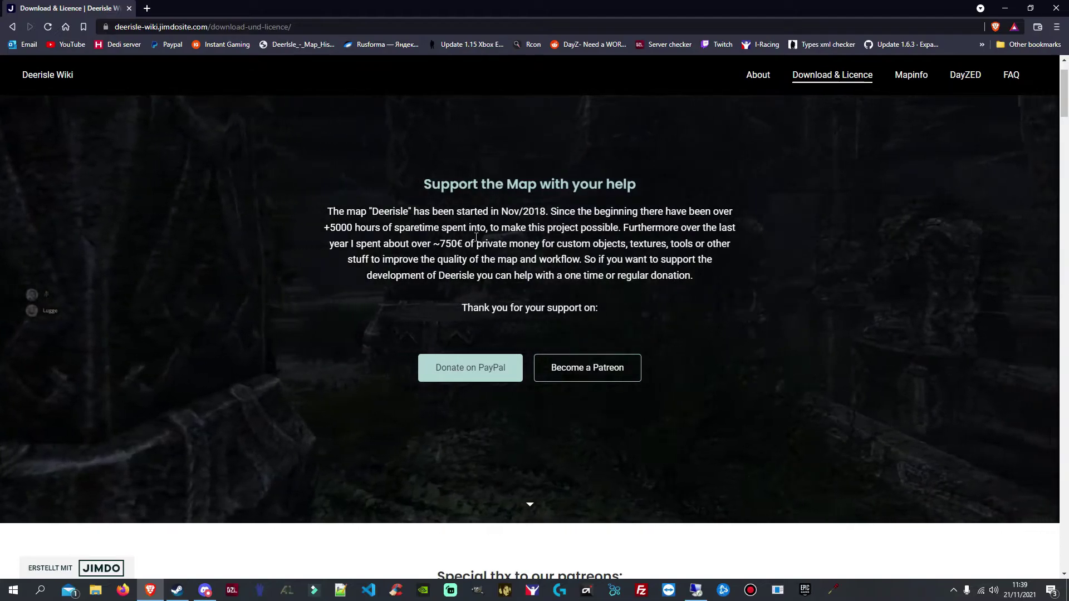
scroll(472, 251, down, 1)
scroll(472, 250, down, 20)
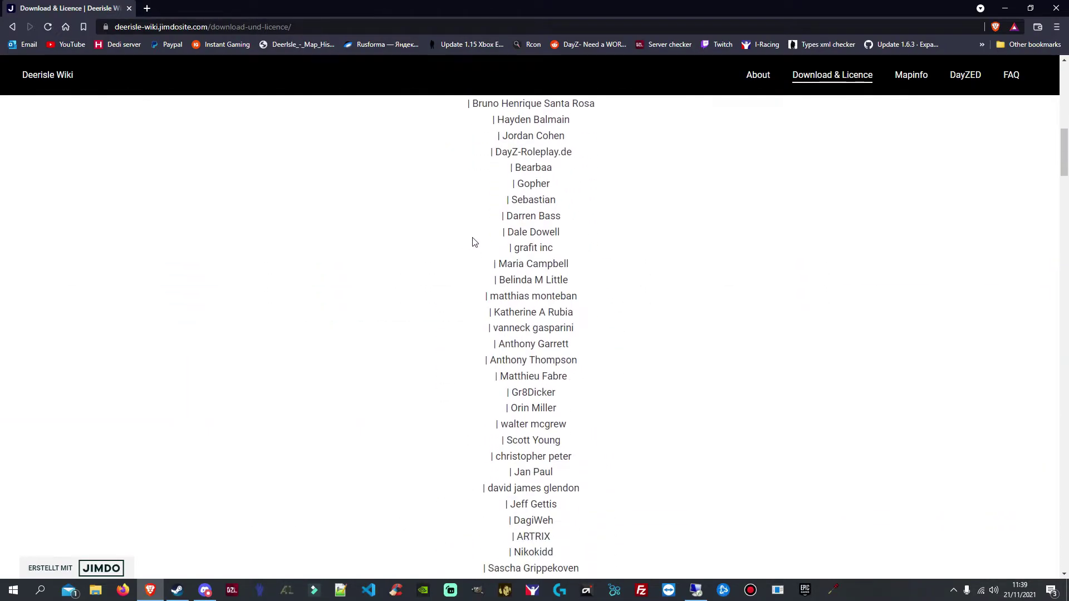
scroll(469, 229, down, 20)
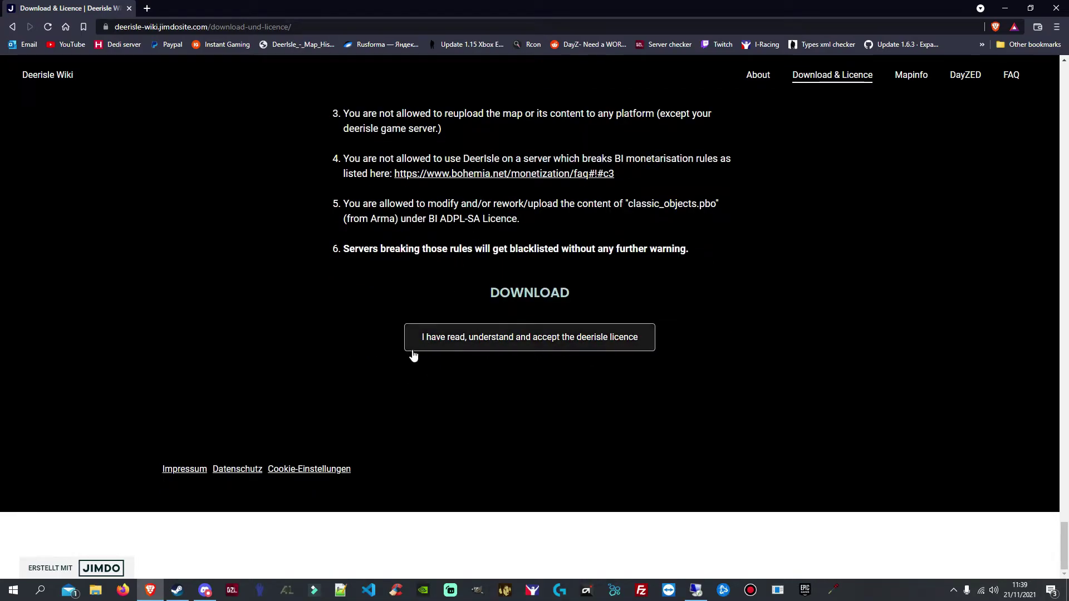
click(467, 350)
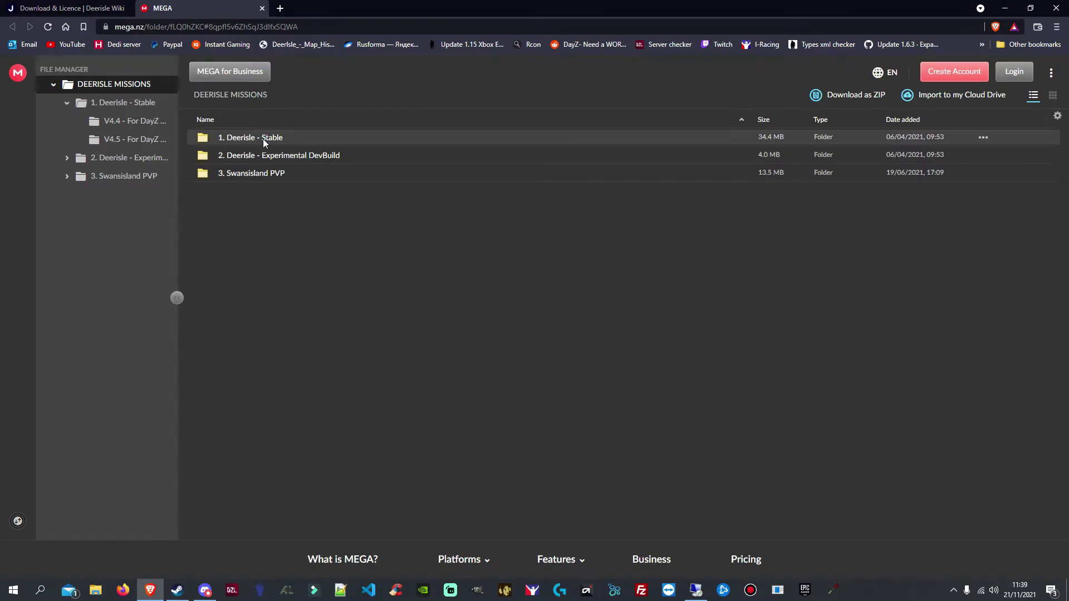
Step: Open '1. Deerisle - Stable' in MEGA and select the V4.5 - For DayZ V1.13 folder
double_click(263, 138)
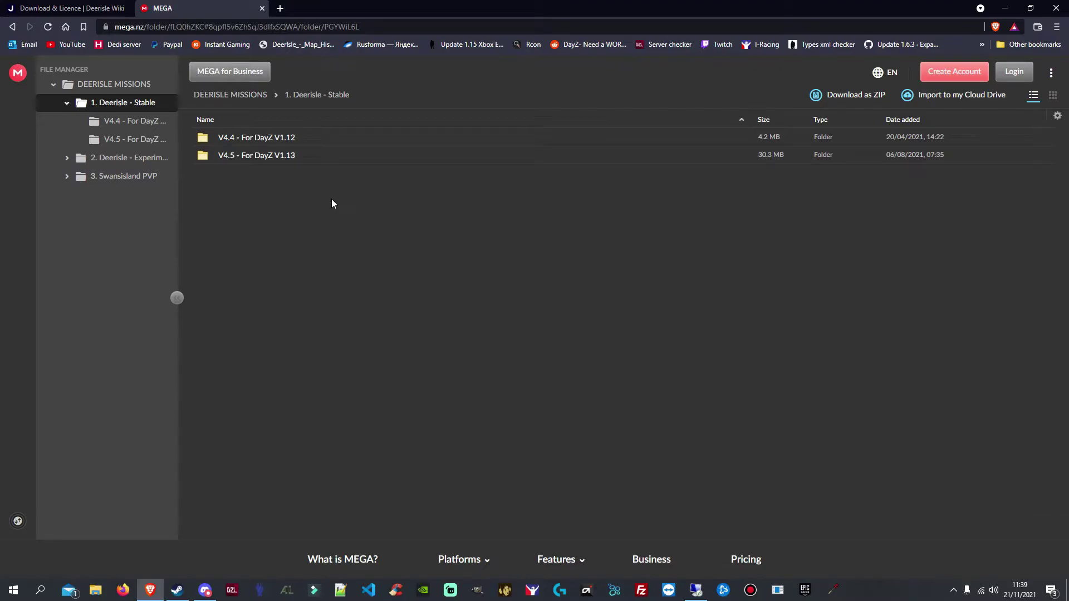
click(244, 159)
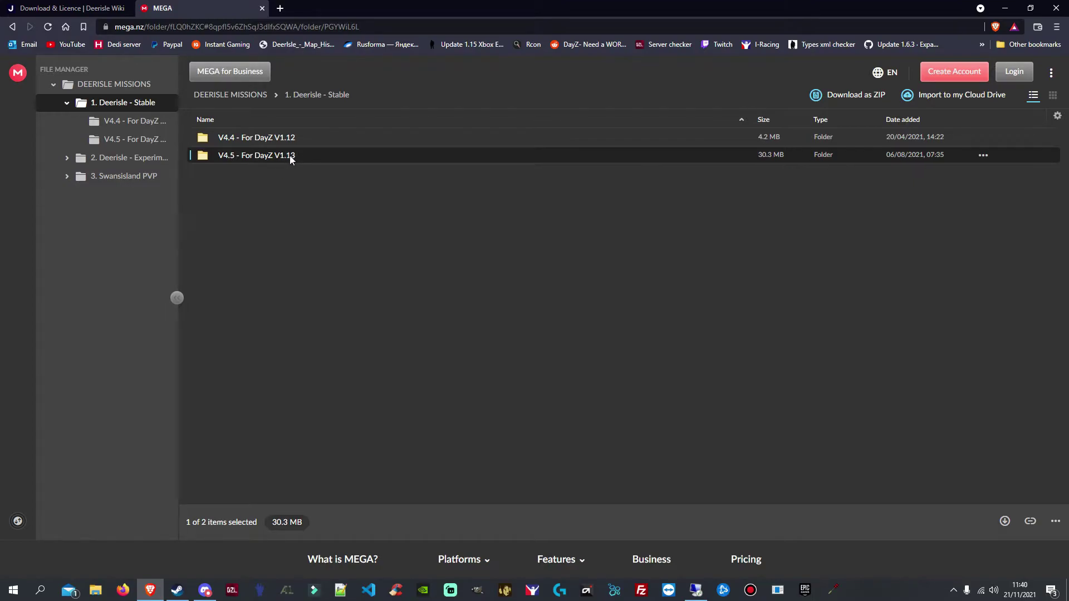
Step: Download empty.deerisle.rar from the V4.5 - For DayZ V1.13 folder, then minimise the browser
double_click(248, 158)
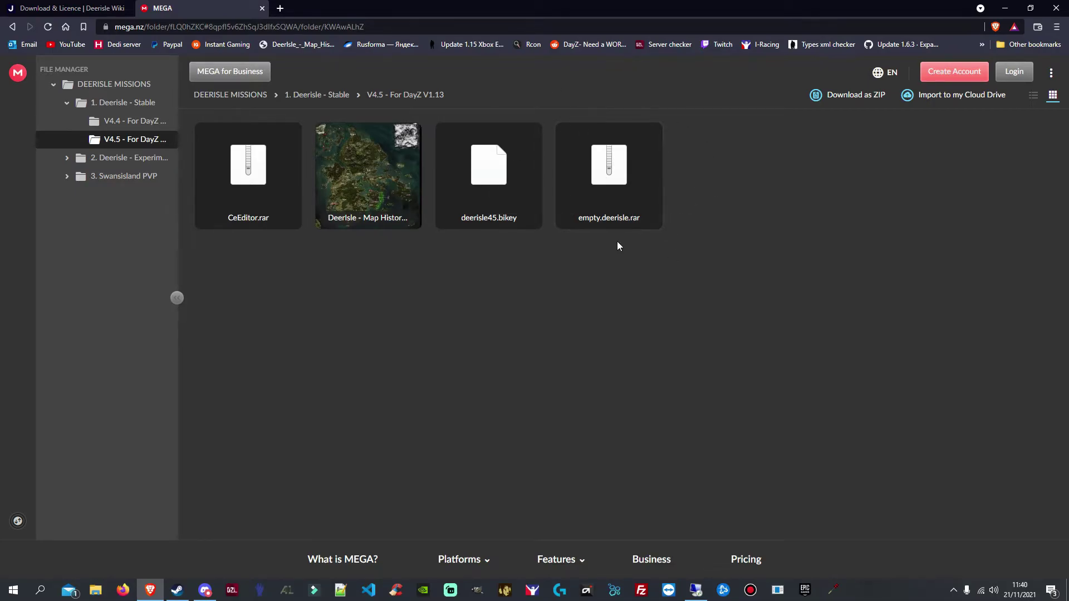
mouse_move(654, 223)
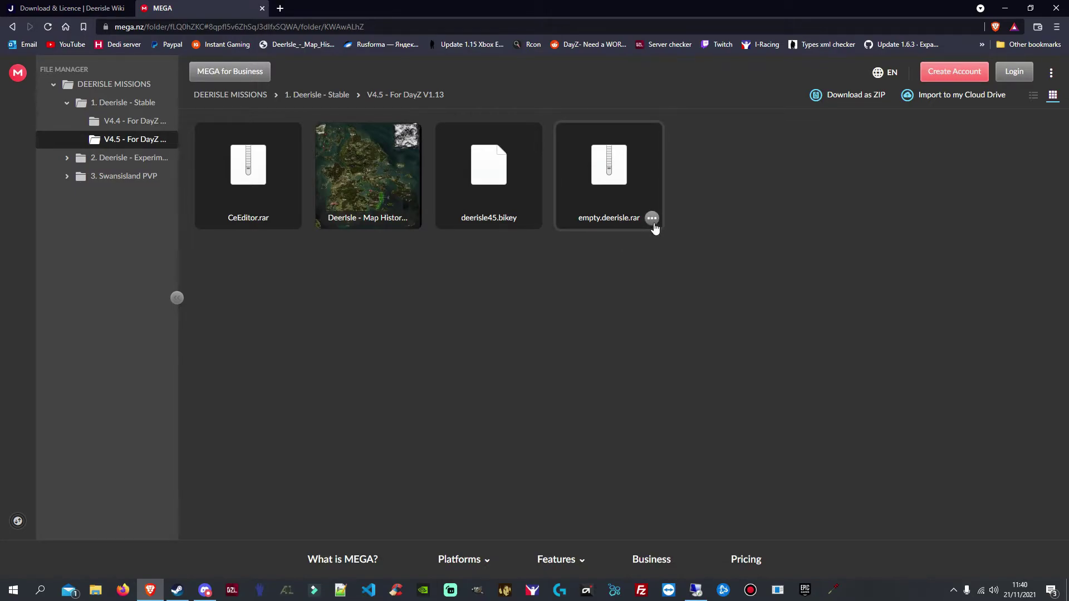
click(653, 221)
mouse_move(727, 270)
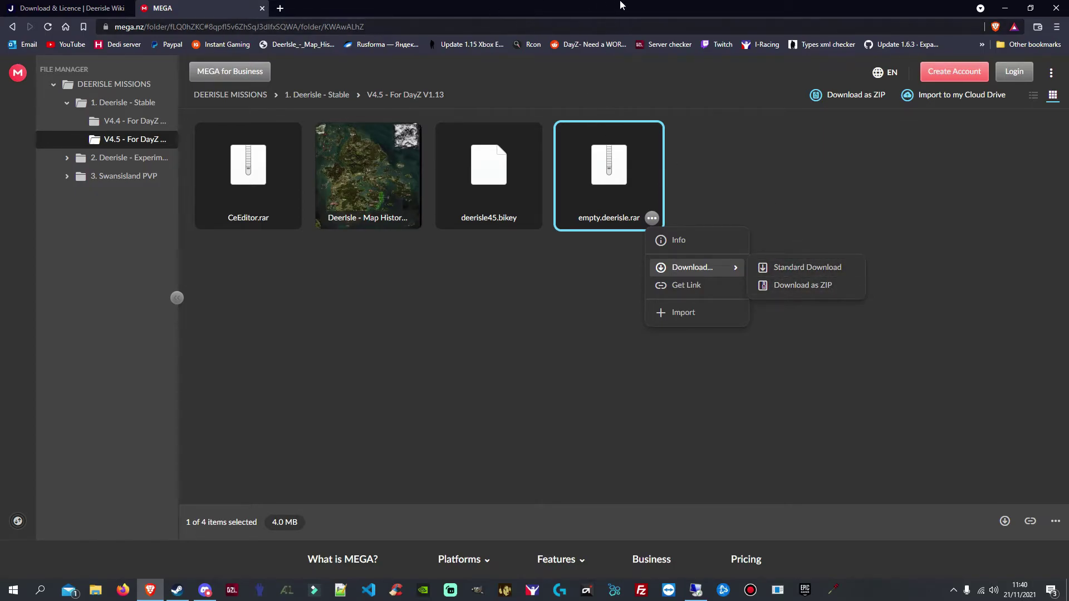
click(1005, 8)
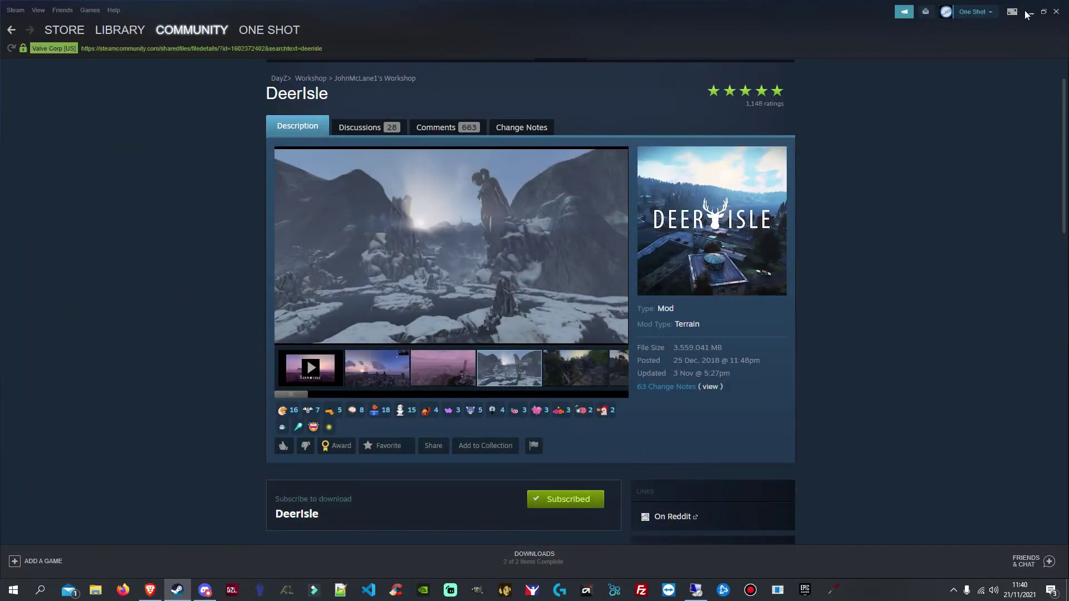
Step: Minimise Steam and check empty.deerisle.rar's contents in Bandizip
click(1024, 10)
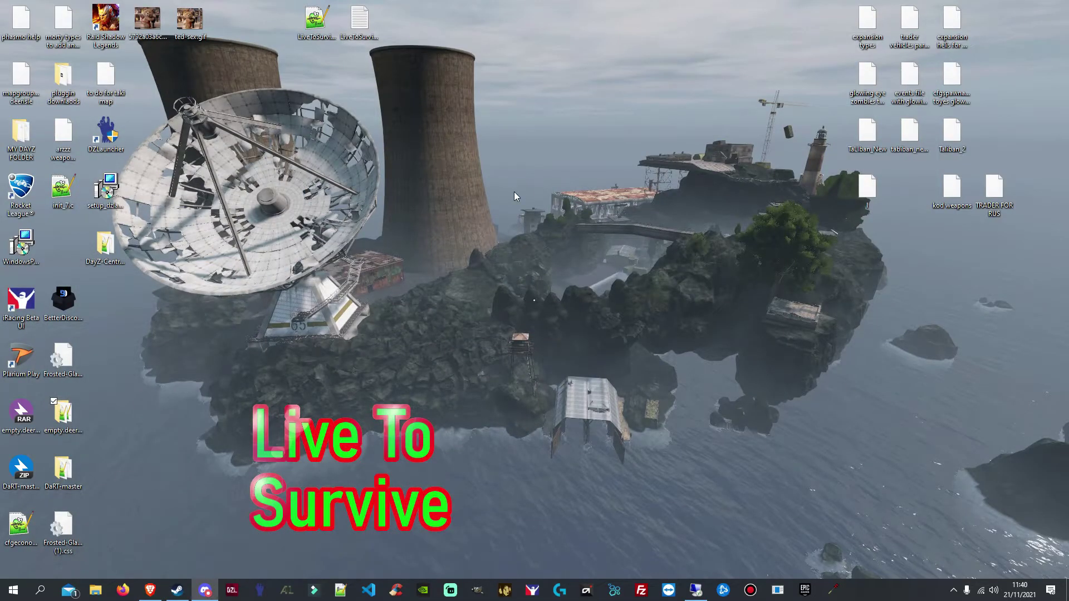
drag(21, 412, 570, 188)
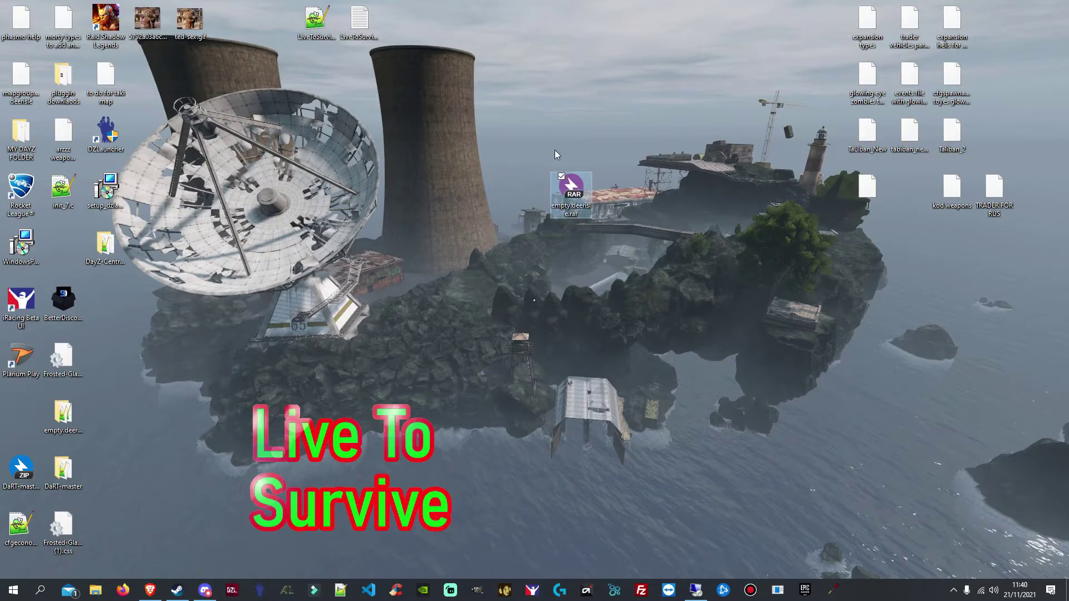
double_click(573, 189)
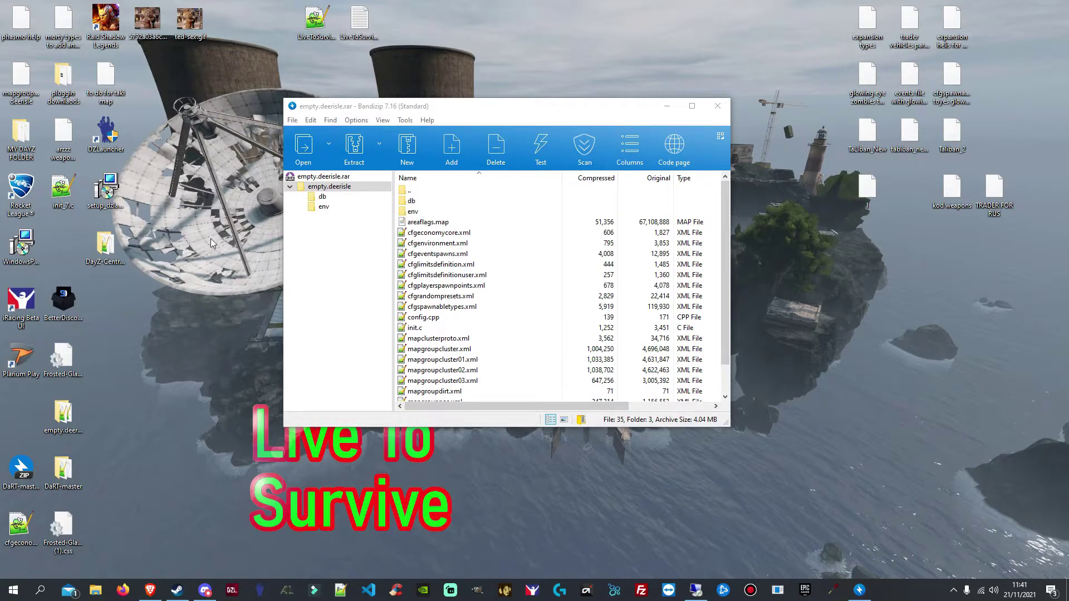
click(717, 105)
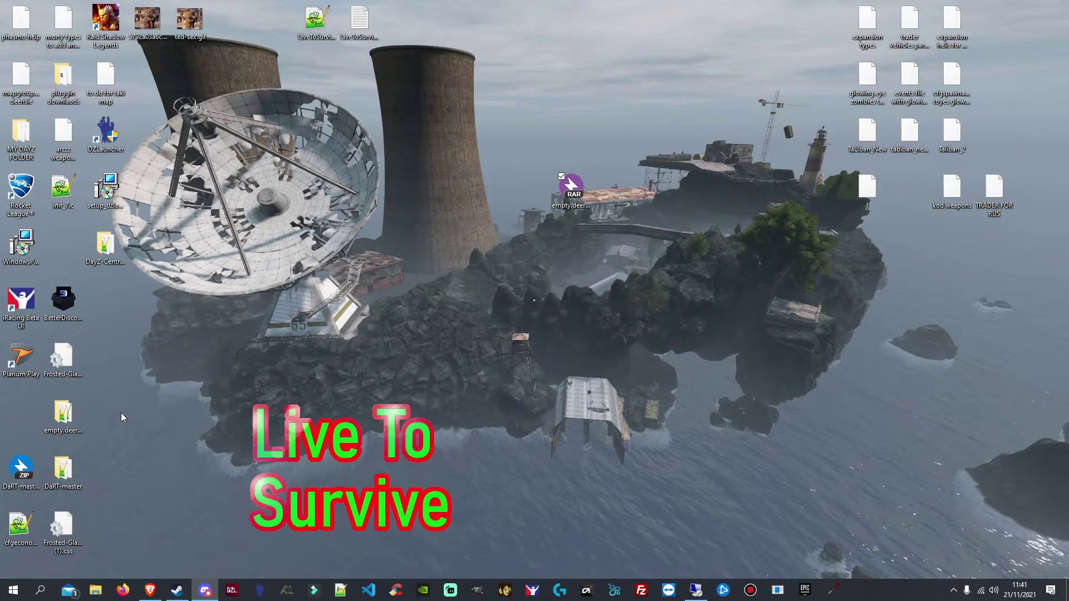
Step: Put the RAR back in the left icon column and place the empty.deerisle folder near the desktop centre
drag(67, 416, 659, 259)
drag(571, 186, 21, 420)
drag(657, 250, 444, 254)
drag(370, 185, 501, 278)
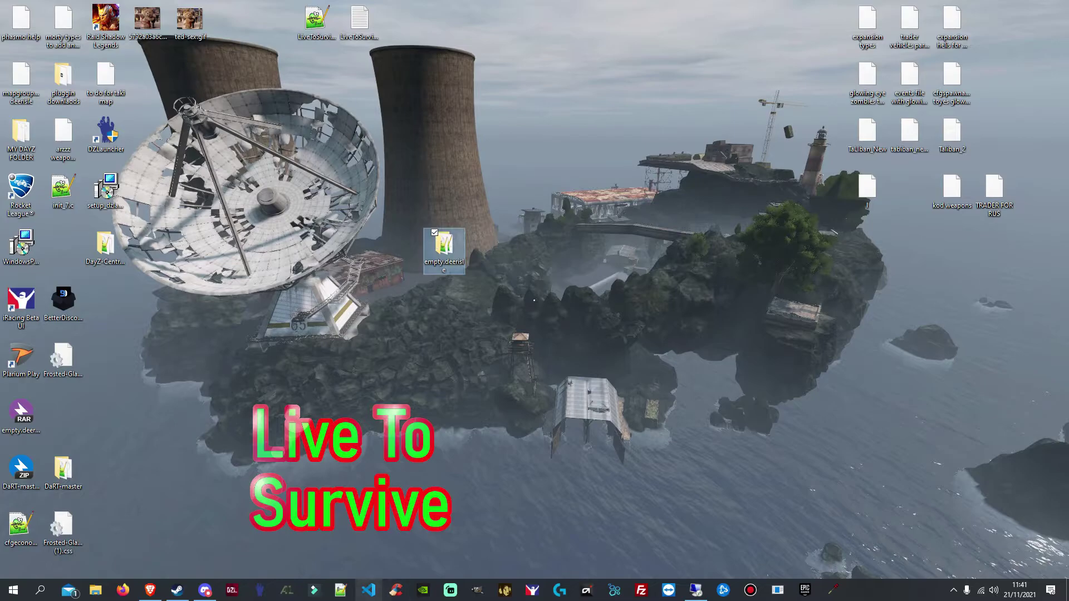
Step: On the server desktop, navigate File Explorer to C:\servers\Deerisle\mpmissions
click(697, 591)
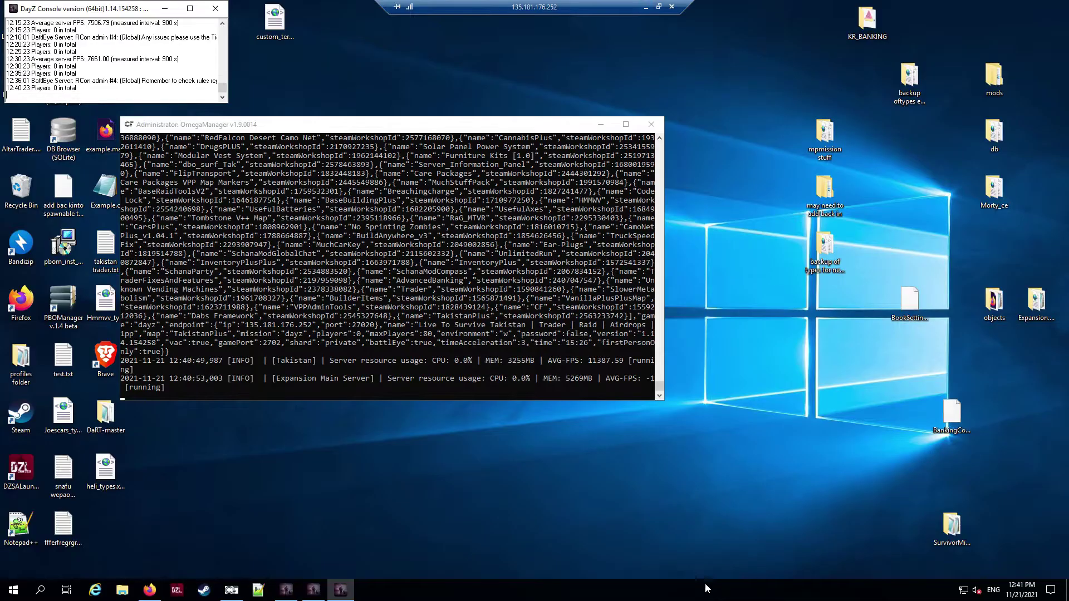
click(123, 591)
double_click(668, 314)
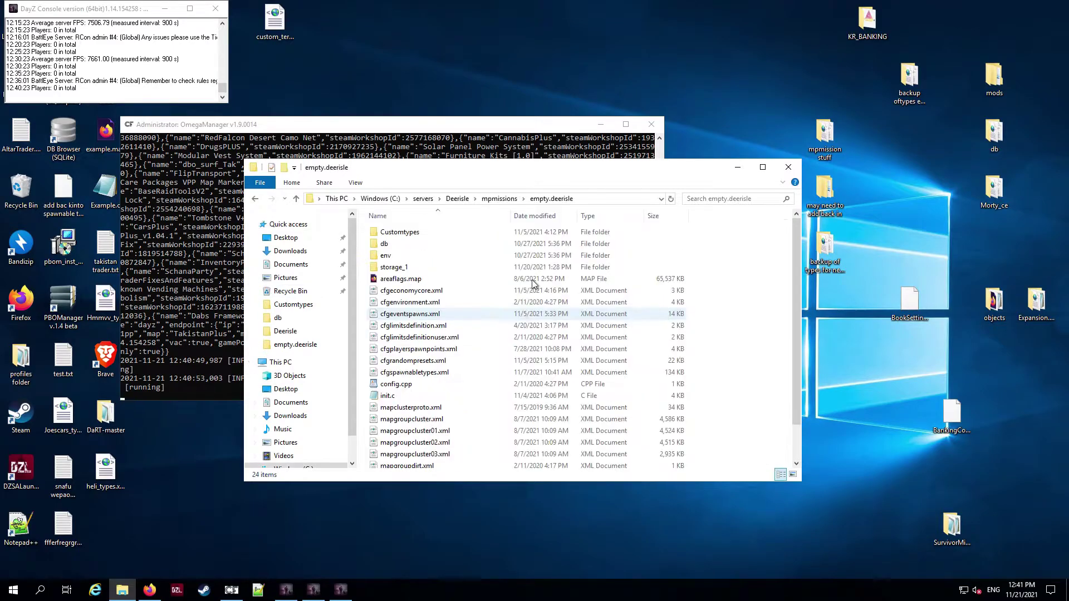
click(423, 199)
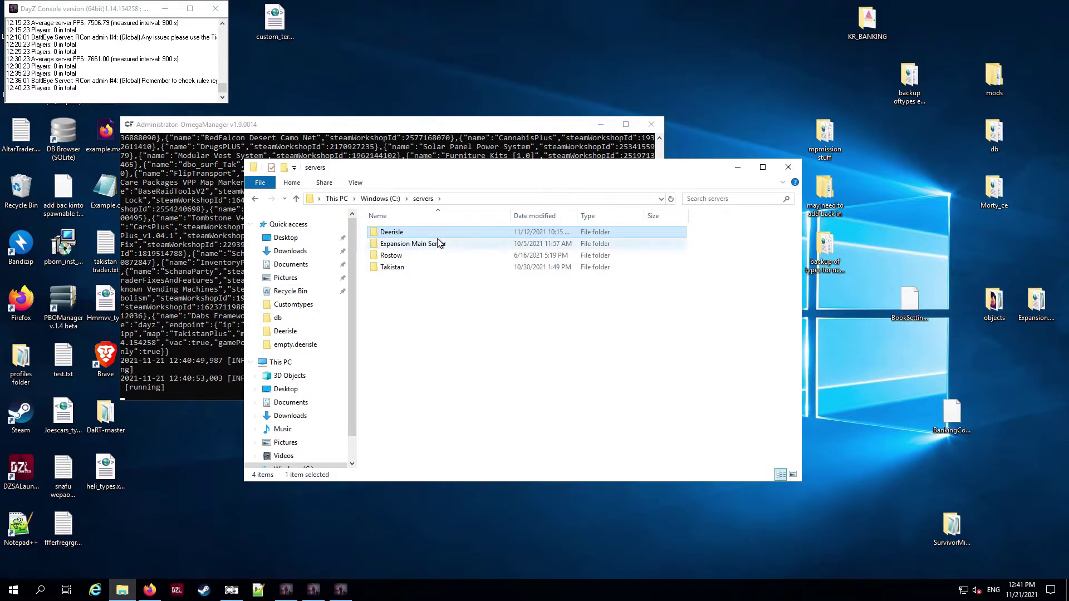
double_click(419, 232)
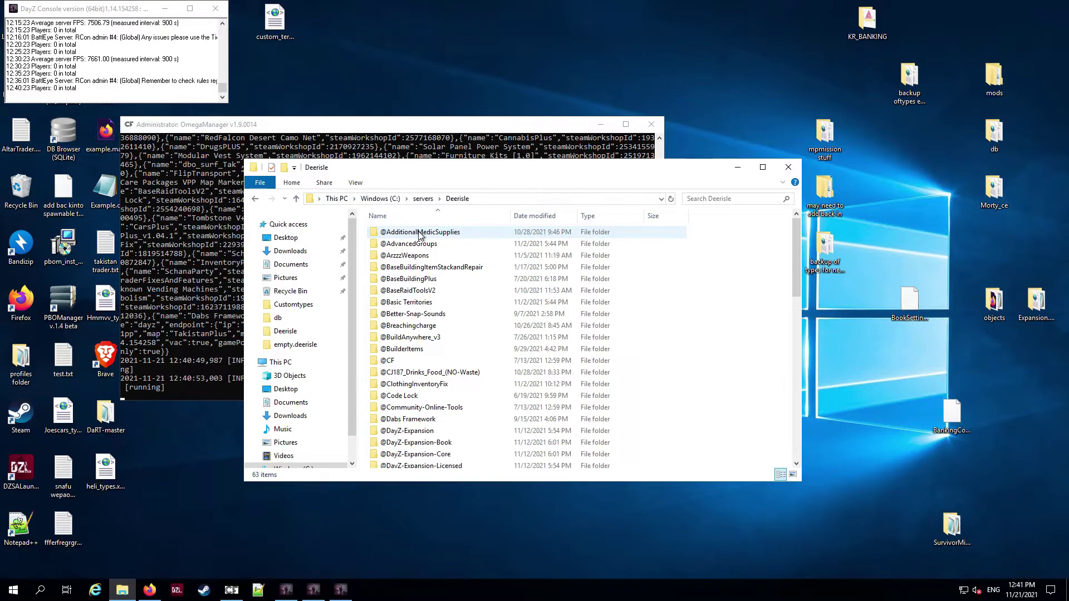
scroll(419, 239, down, 12)
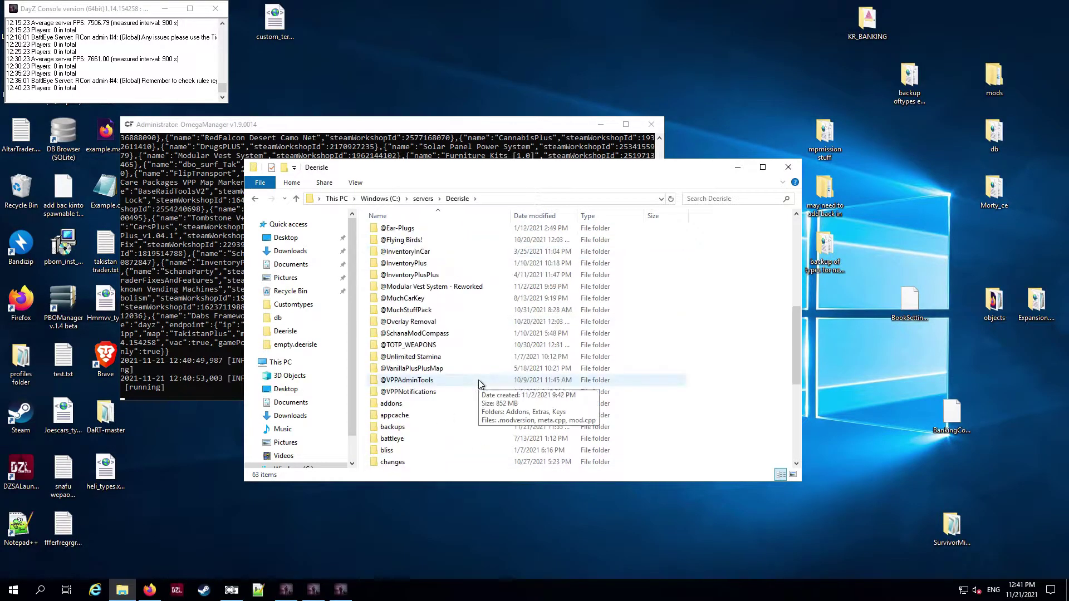
scroll(429, 380, down, 5)
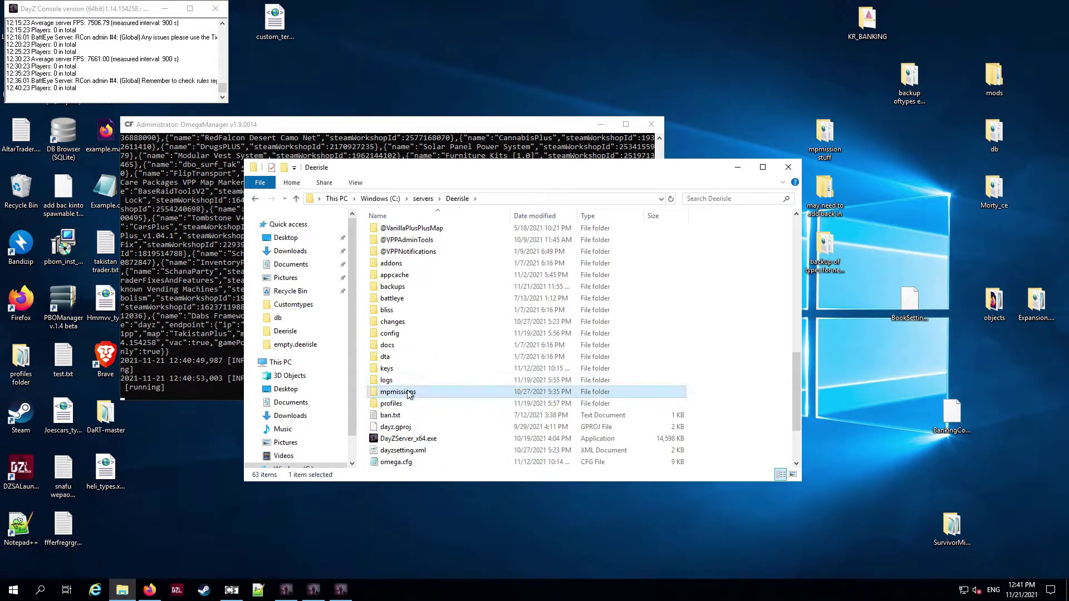
double_click(411, 393)
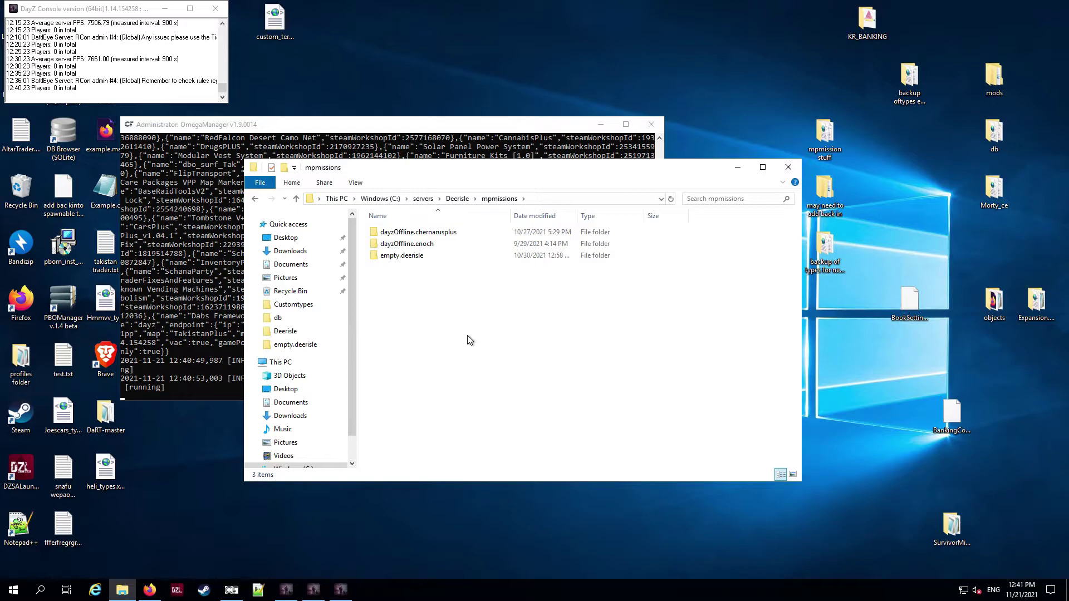
Step: Open empty.deerisle in mpmissions and review its 24 items, including Customtypes, db, env and storage_1
click(414, 259)
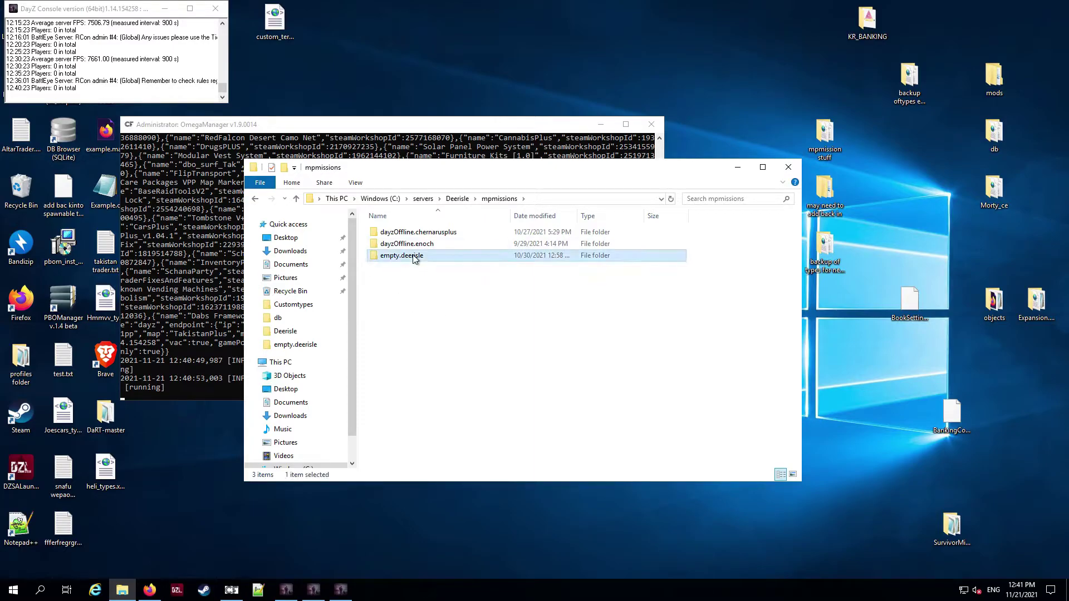
double_click(413, 256)
scroll(462, 264, down, 1)
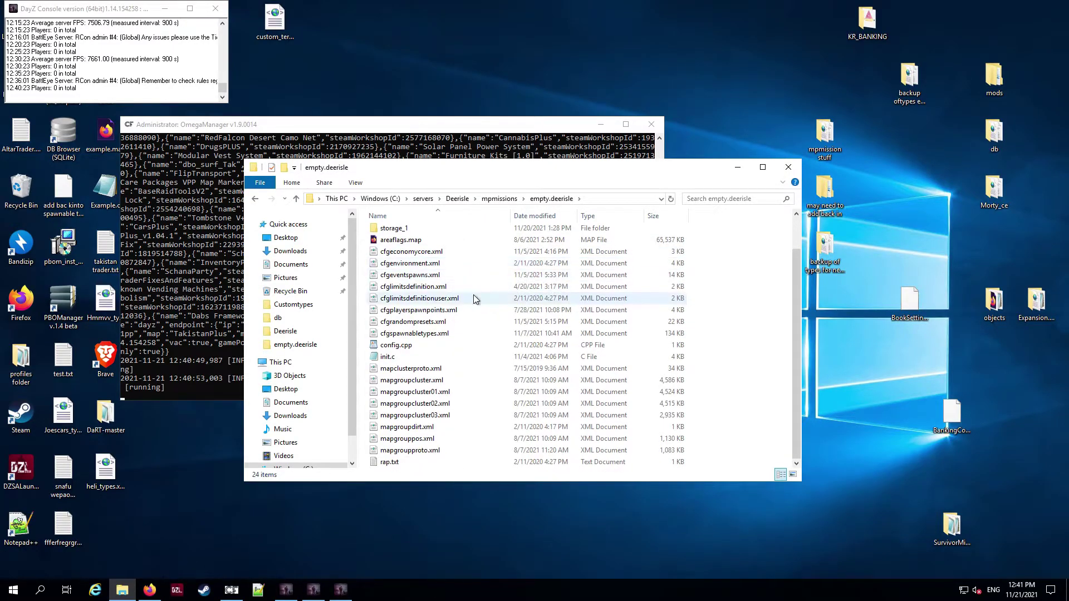
scroll(473, 298, up, 1)
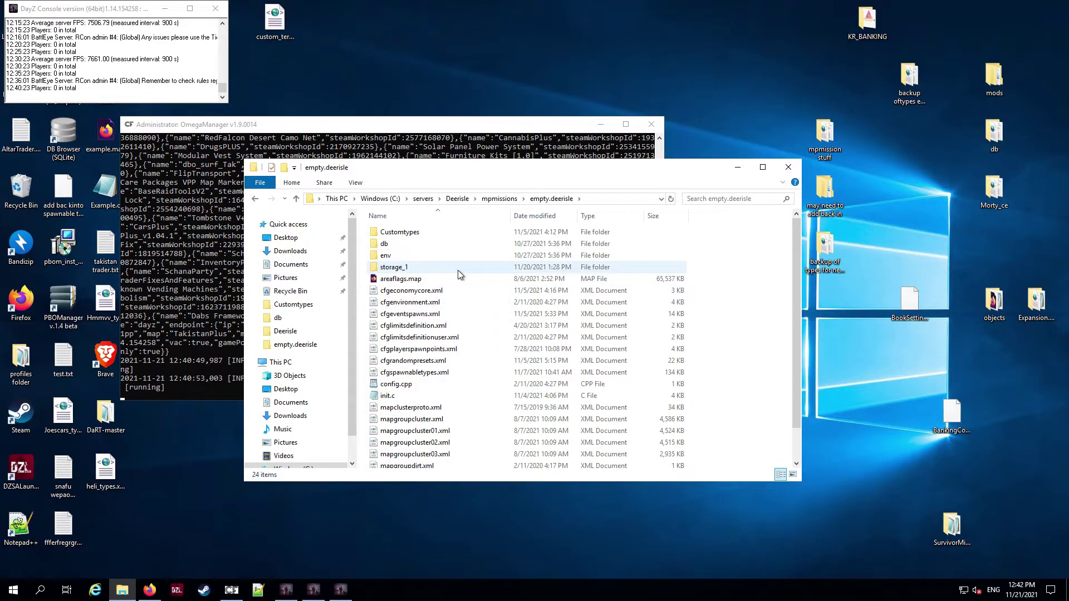
mouse_move(457, 269)
mouse_move(400, 272)
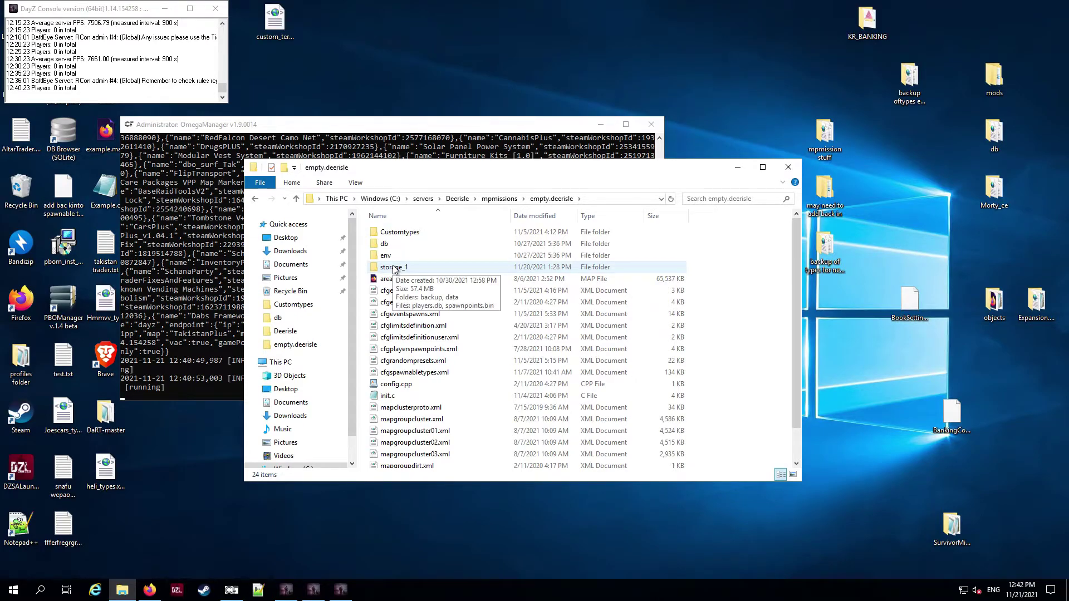
double_click(417, 234)
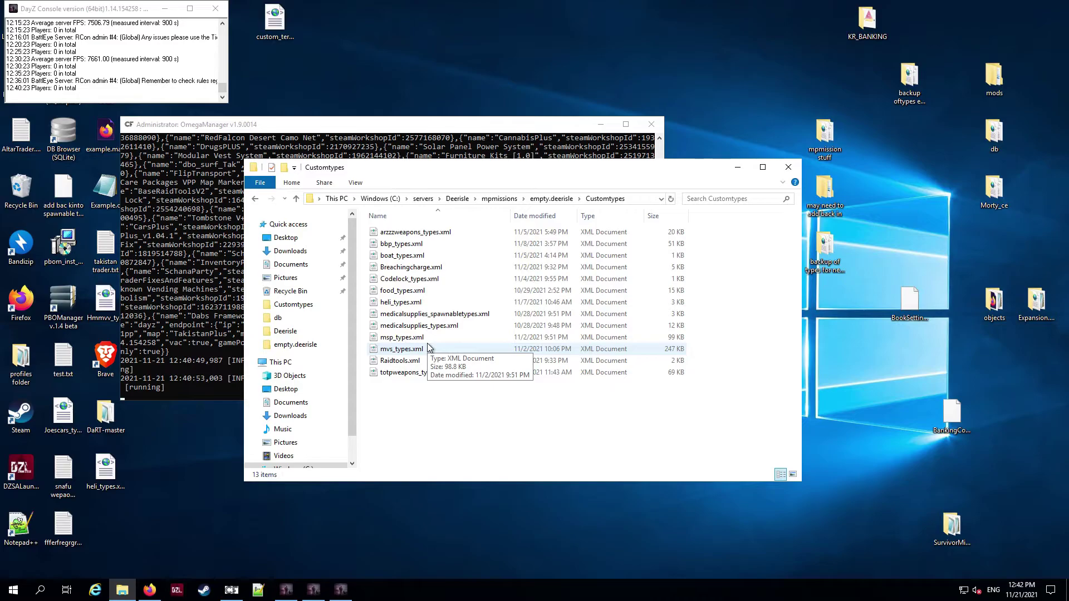
click(564, 199)
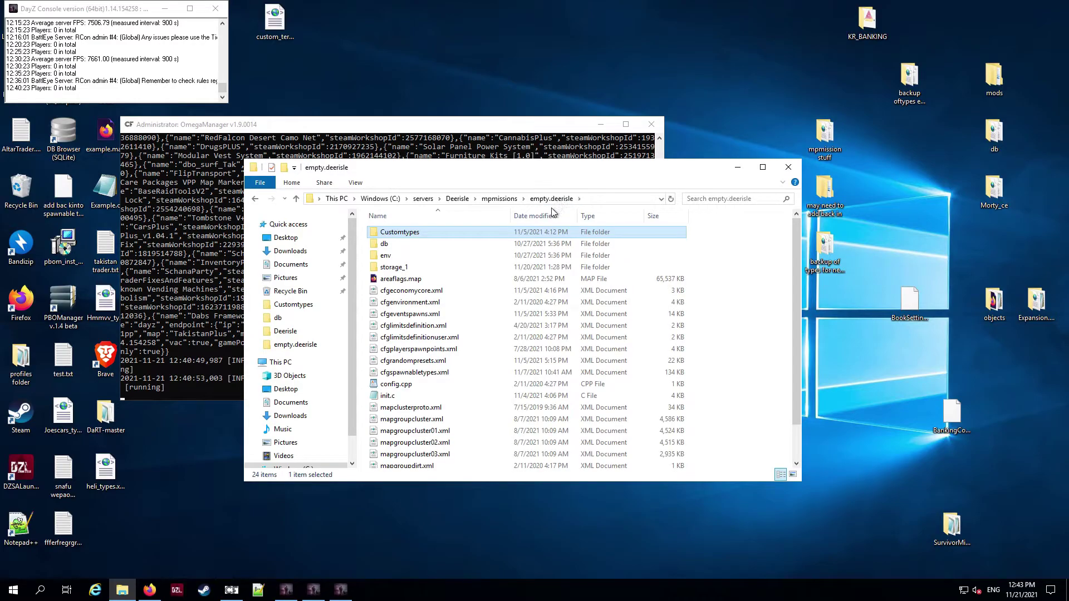
click(390, 244)
double_click(389, 244)
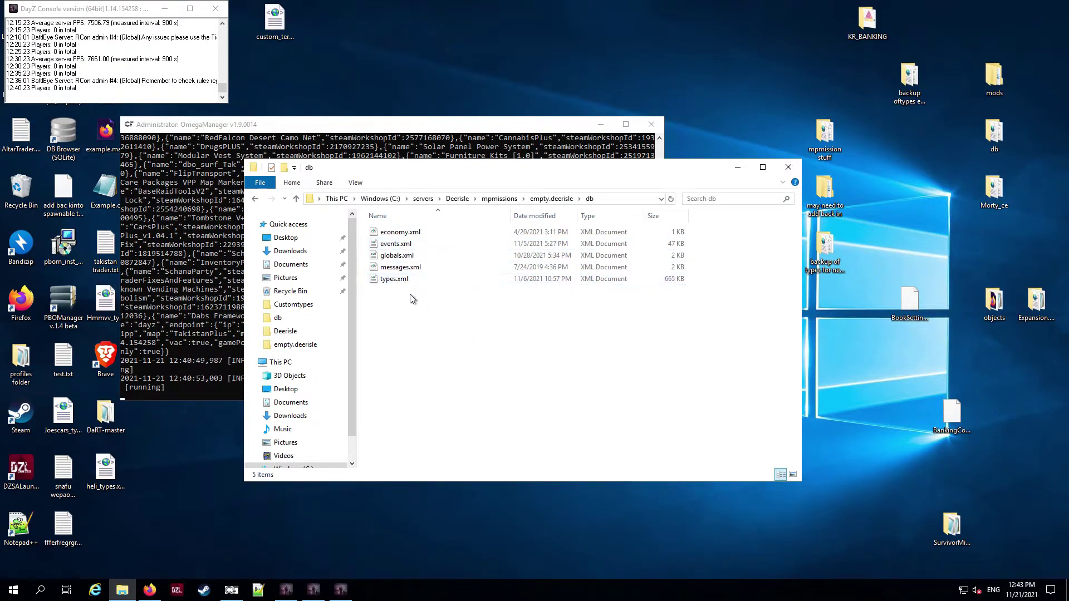
click(542, 200)
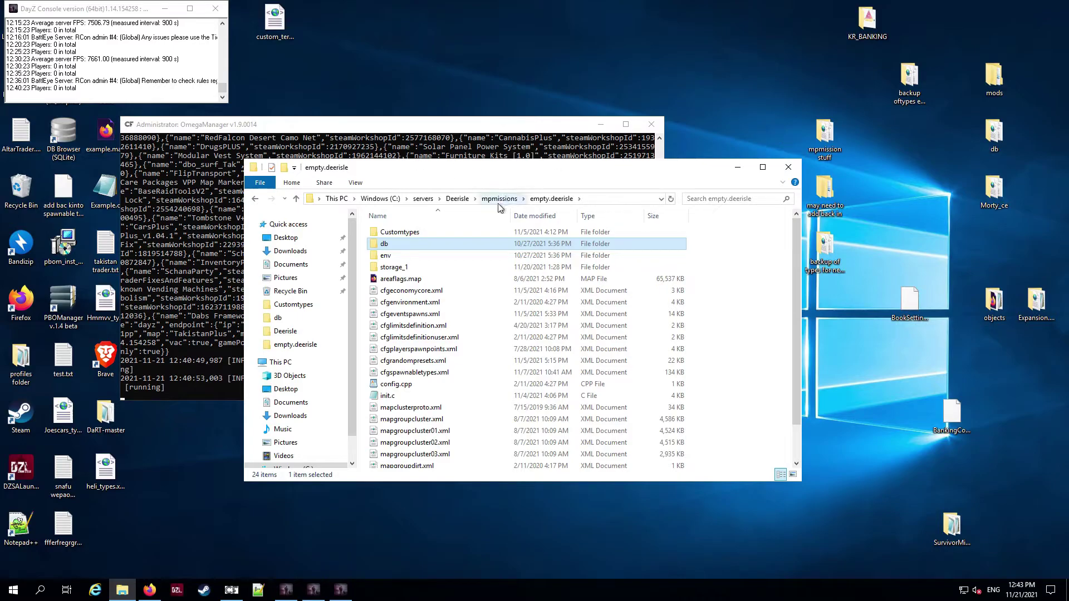
Step: Return to C:\servers\Deerisle via the breadcrumb and scroll down to serverDZ.cfg
click(462, 202)
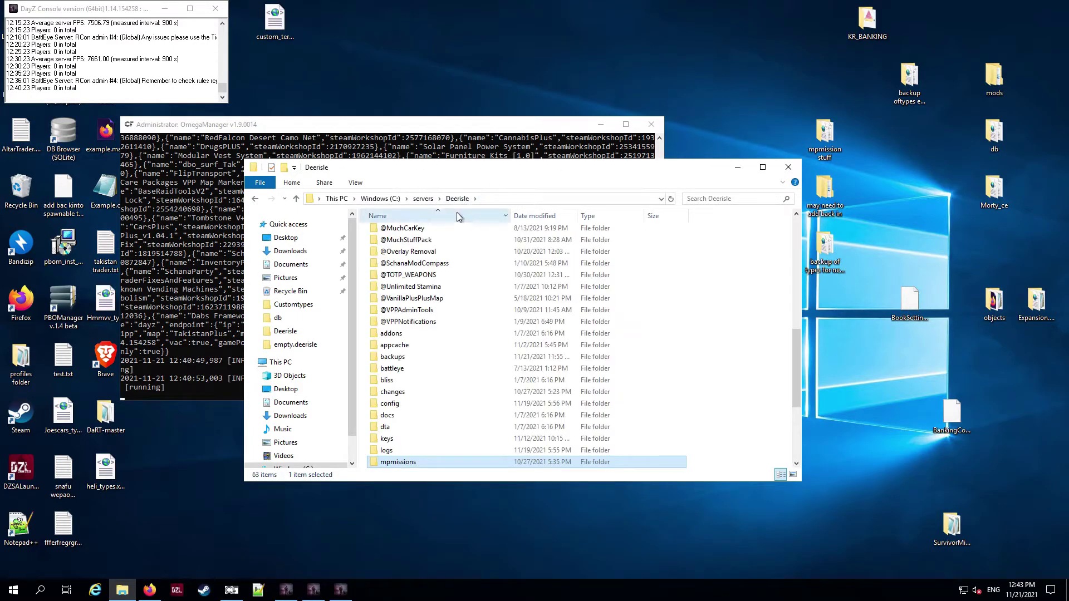
scroll(470, 334, down, 4)
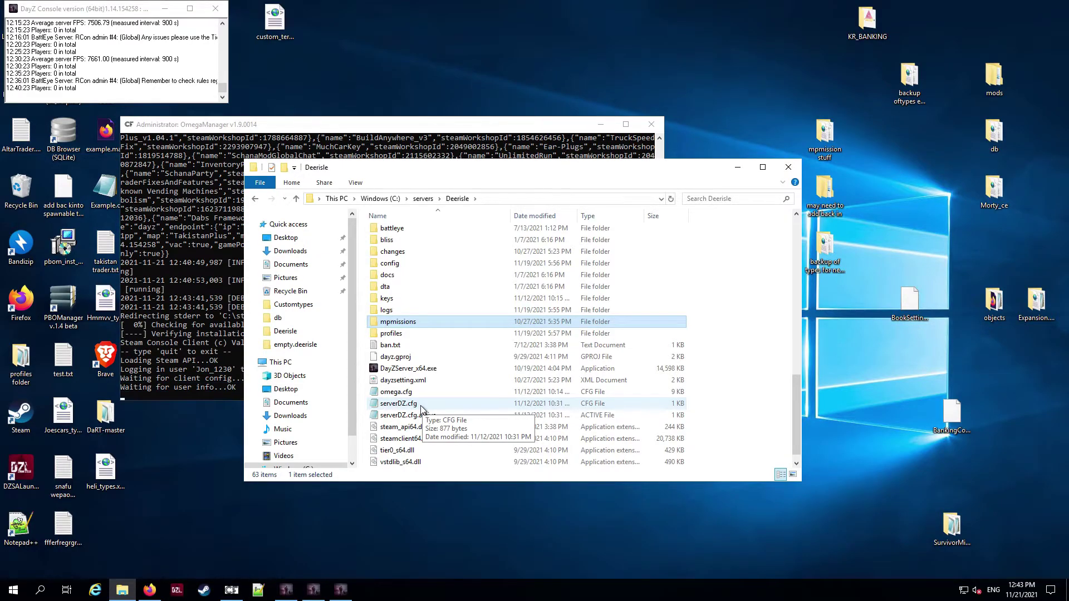
Step: Open serverDZ.cfg in Notepad and confirm the class Missions template is "empty.deerisle"
double_click(421, 407)
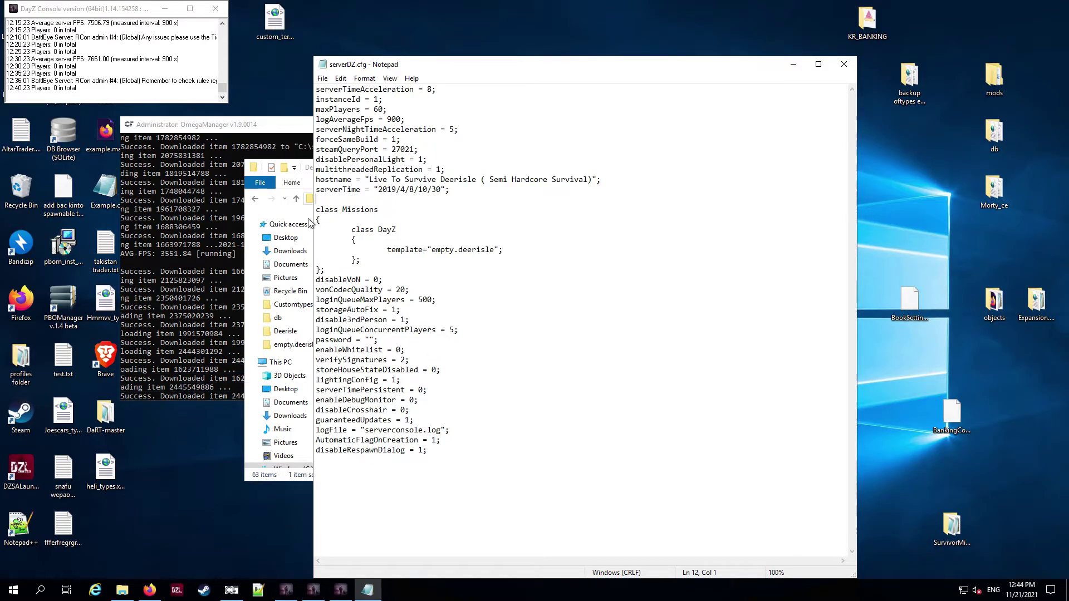
click(317, 209)
drag(317, 209, 360, 266)
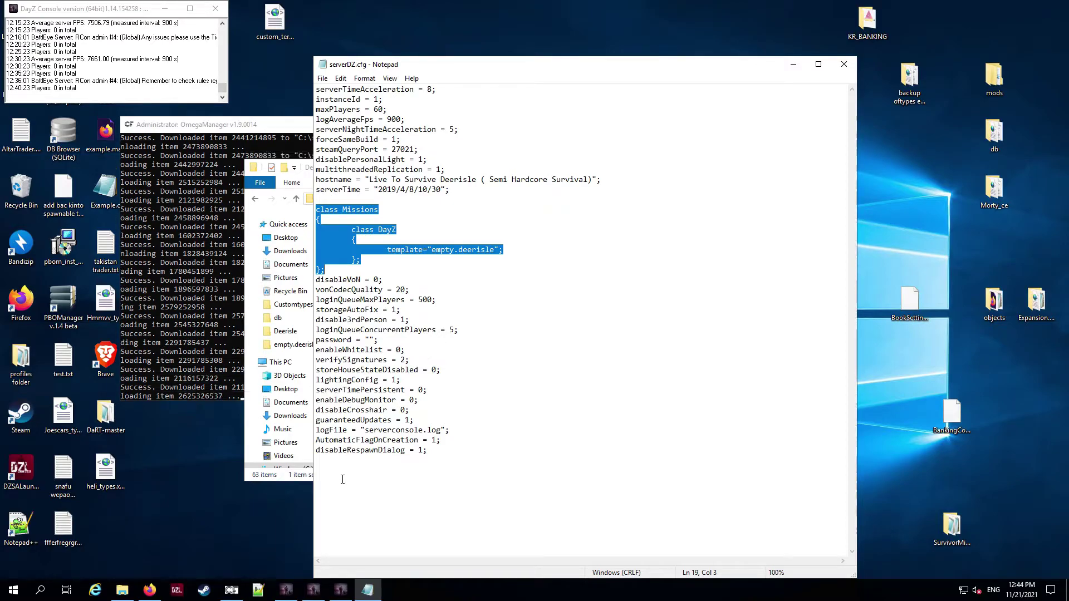
click(423, 289)
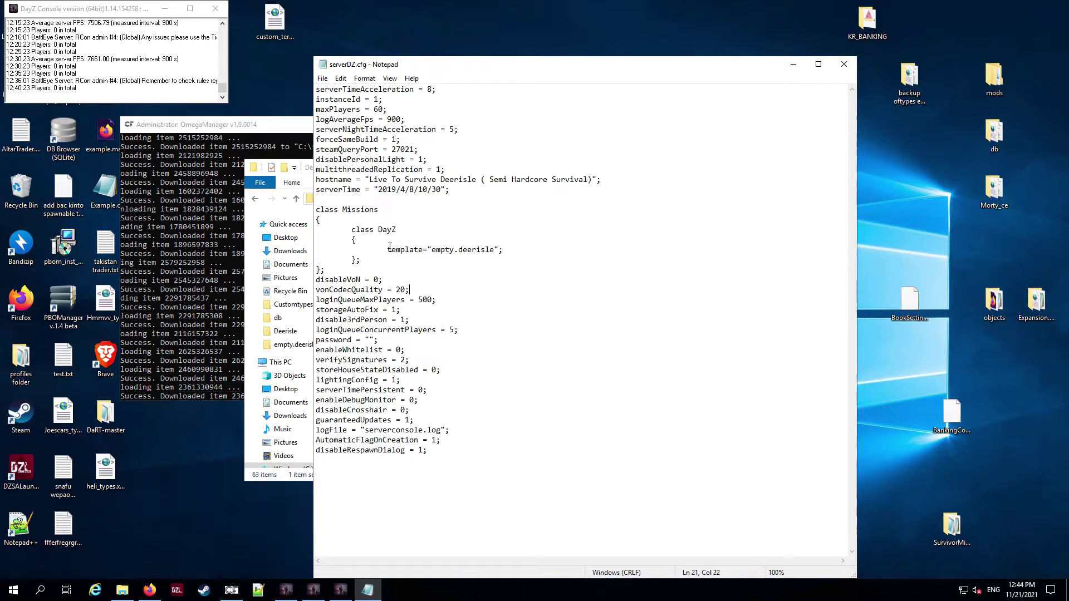
drag(388, 249, 325, 269)
key(Right)
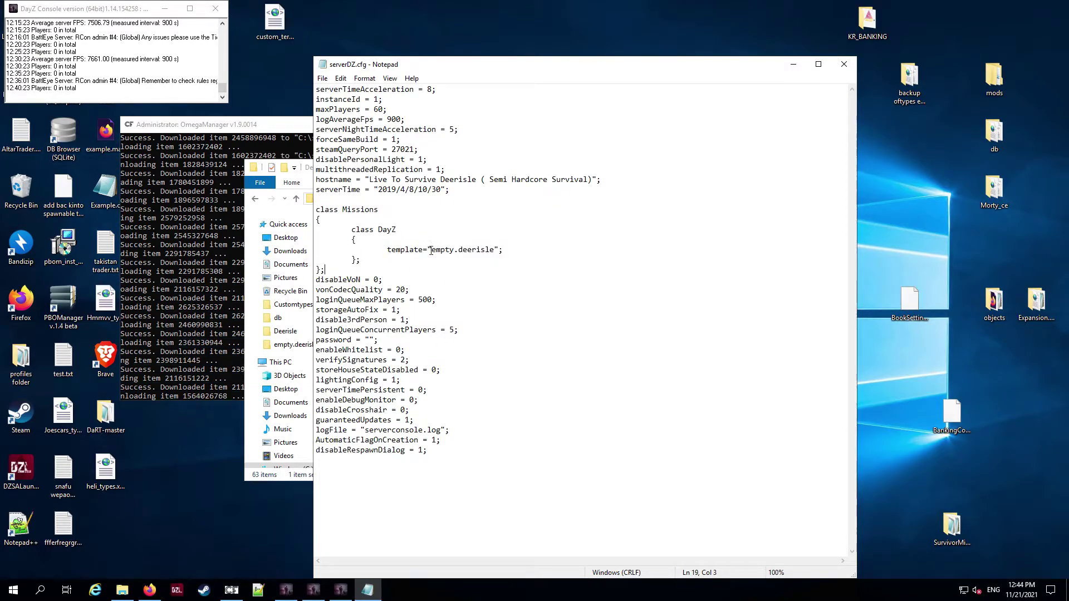
drag(433, 249, 494, 254)
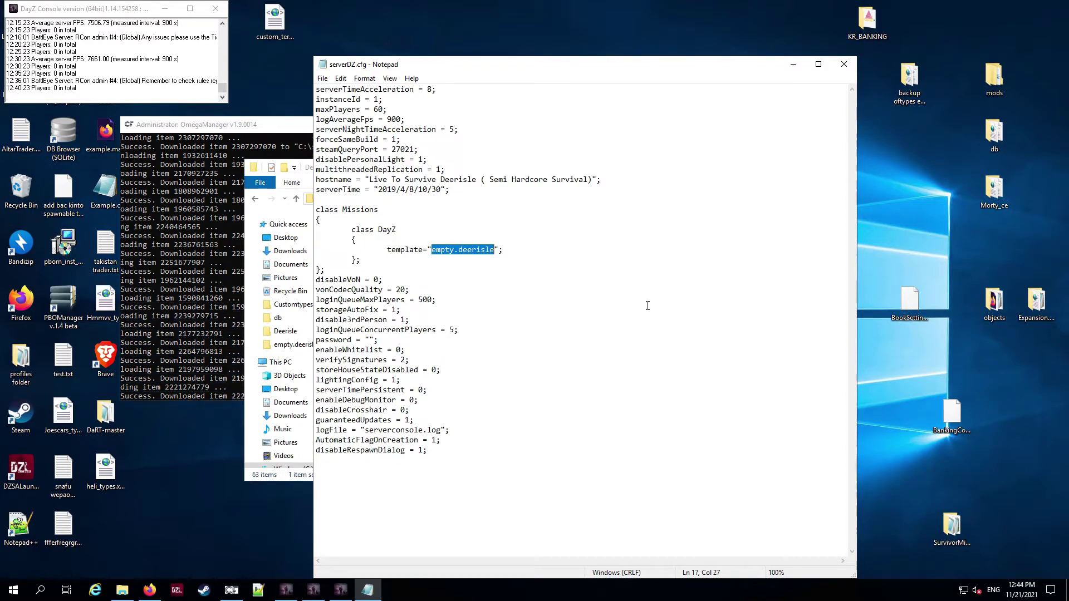
click(488, 293)
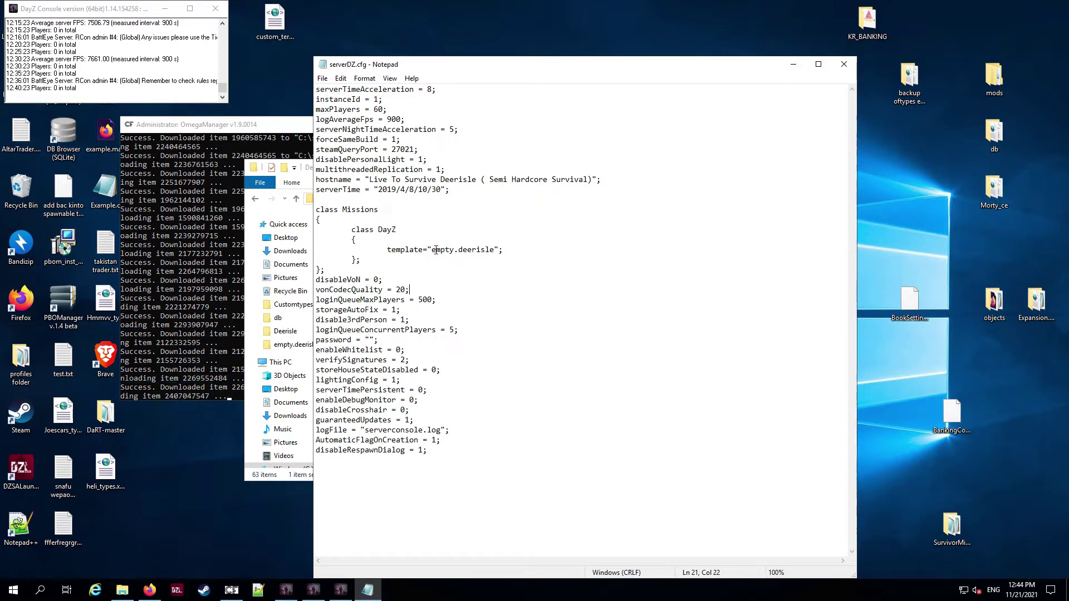
drag(437, 250, 493, 251)
click(534, 311)
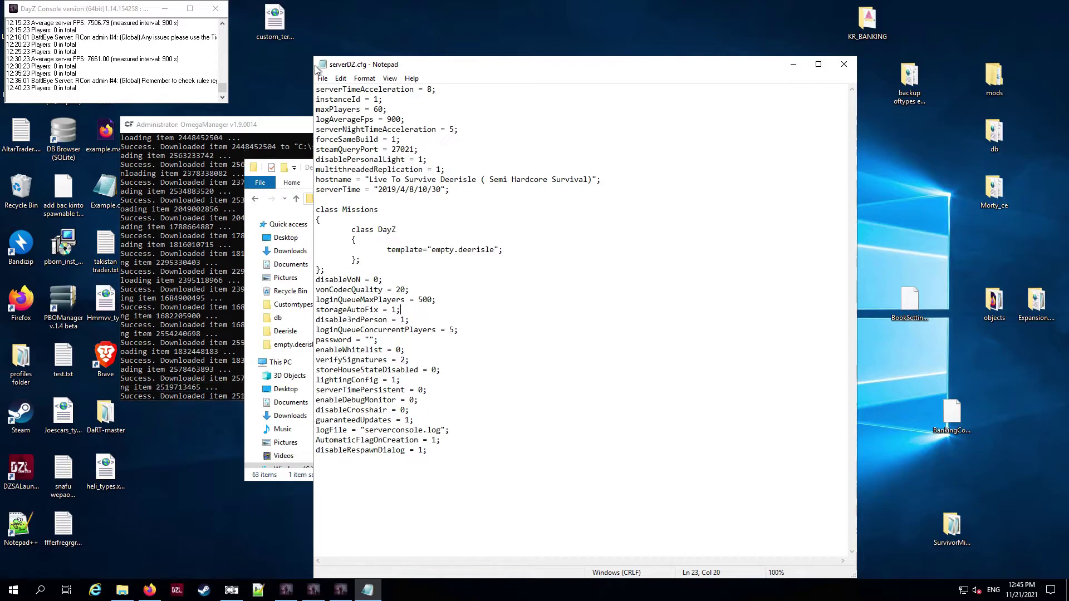
Step: Close serverDZ.cfg without saving changes
click(322, 78)
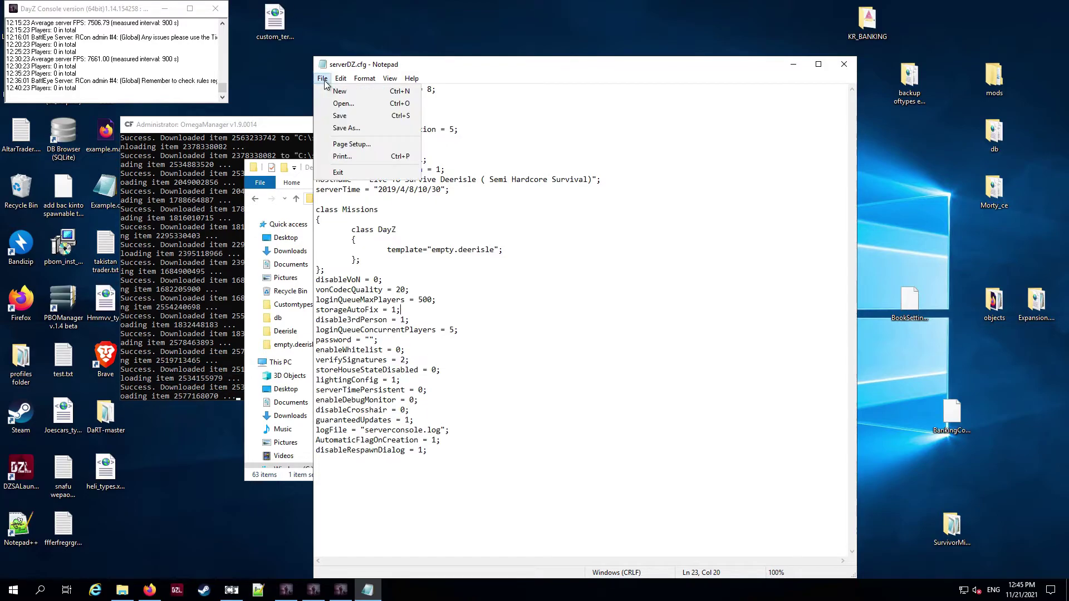
click(844, 64)
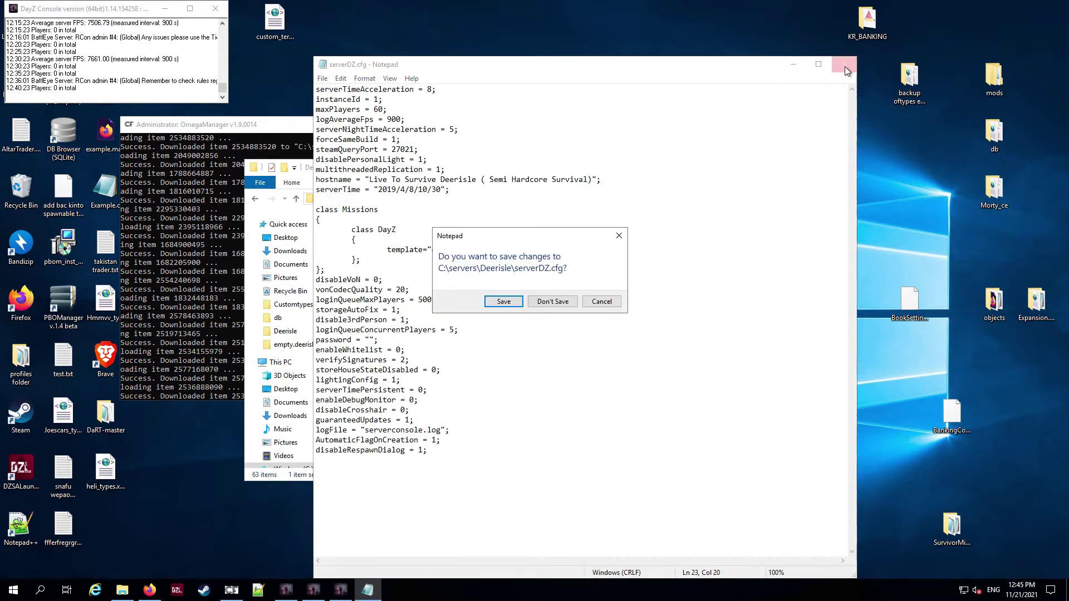
click(552, 302)
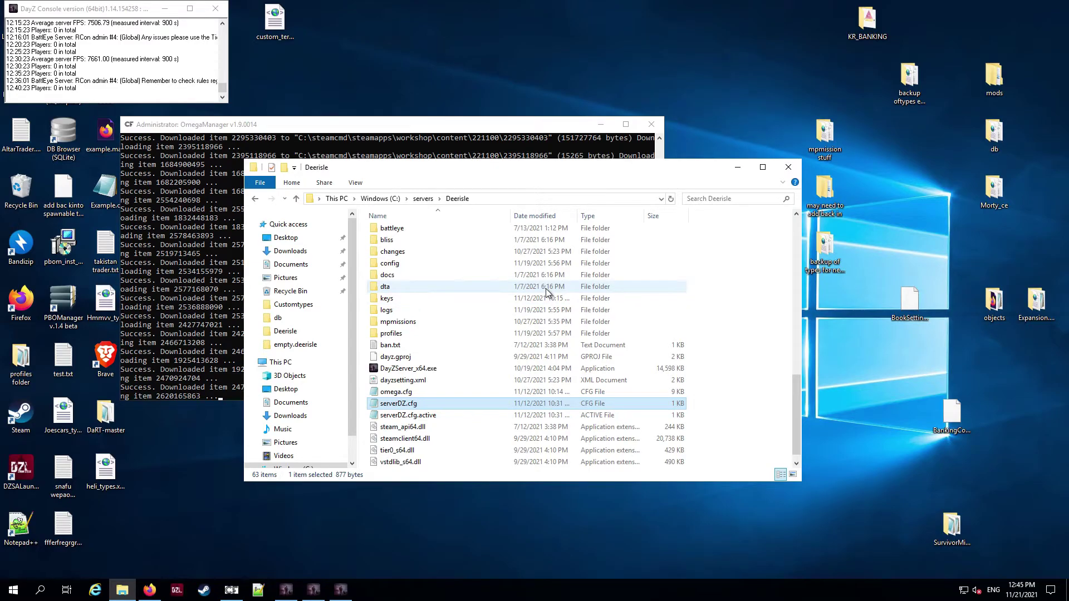